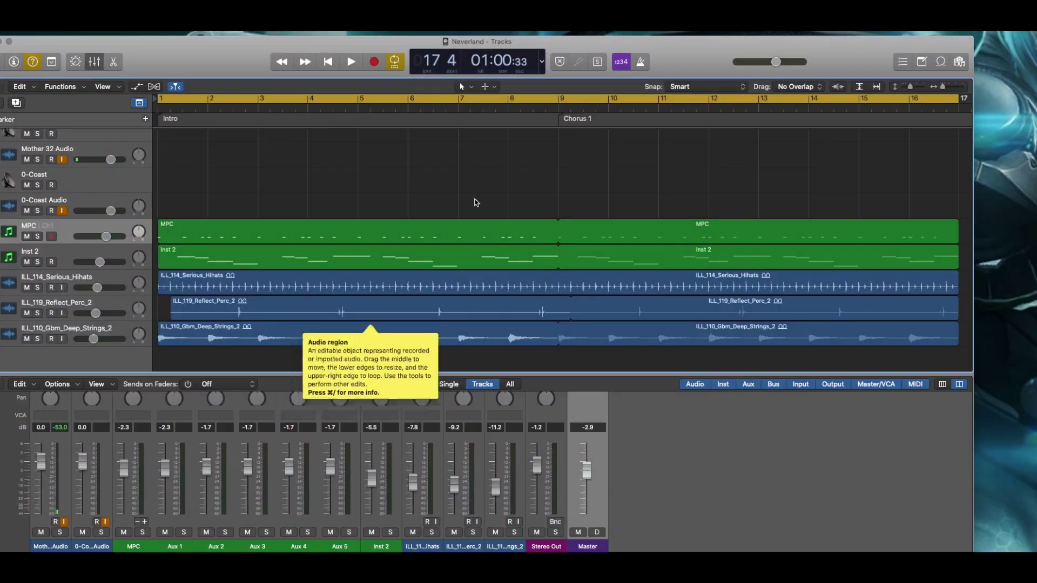
Step: Open Logic's audio device preferences and keep summing at High Precision (64 bit)
{"action": "mouse_move", "coordinate": [365, 417]}
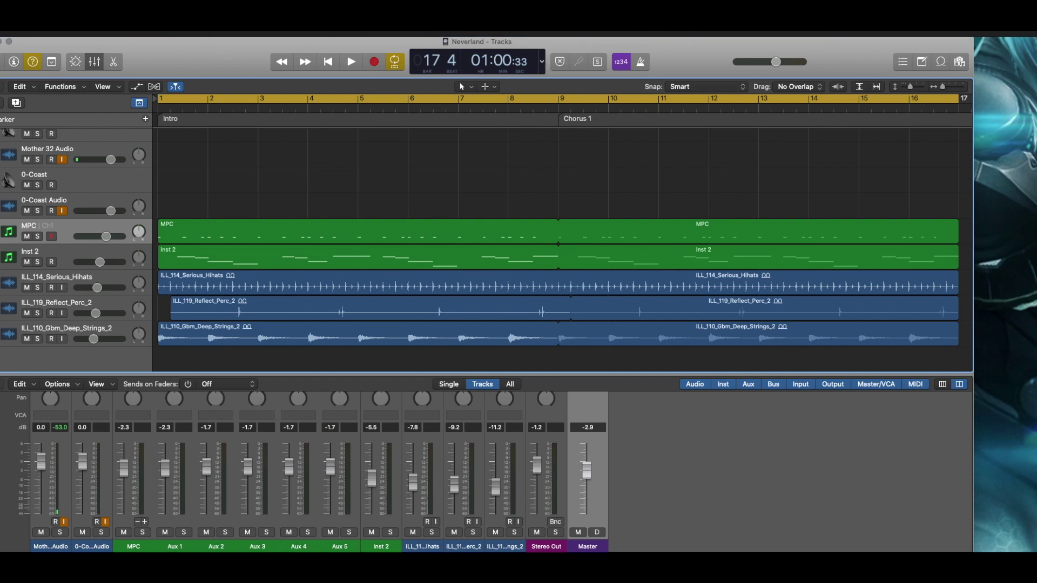
{"action": "key", "text": "super+comma"}
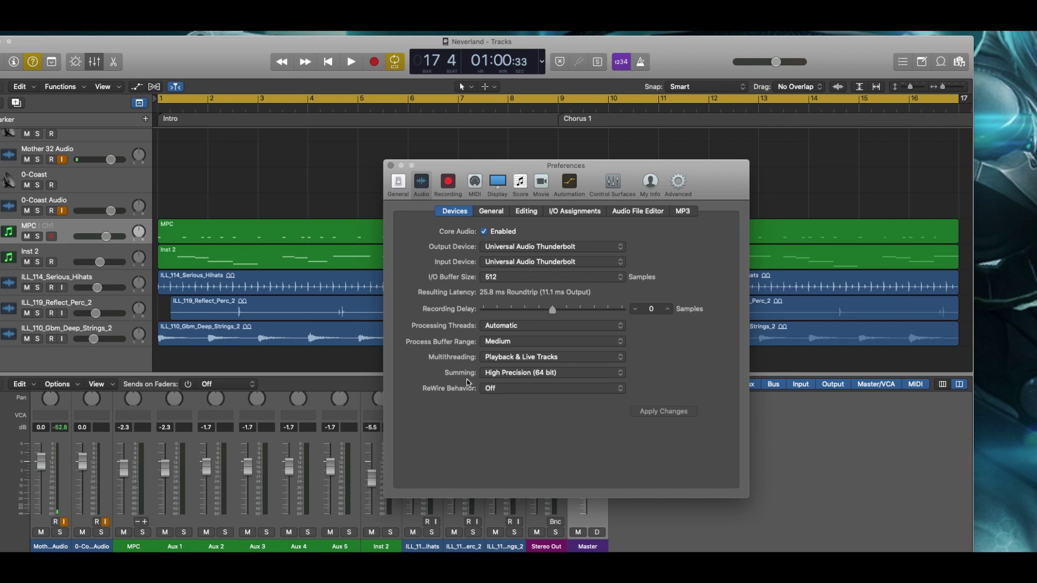
{"action": "left_click", "coordinate": [497, 377]}
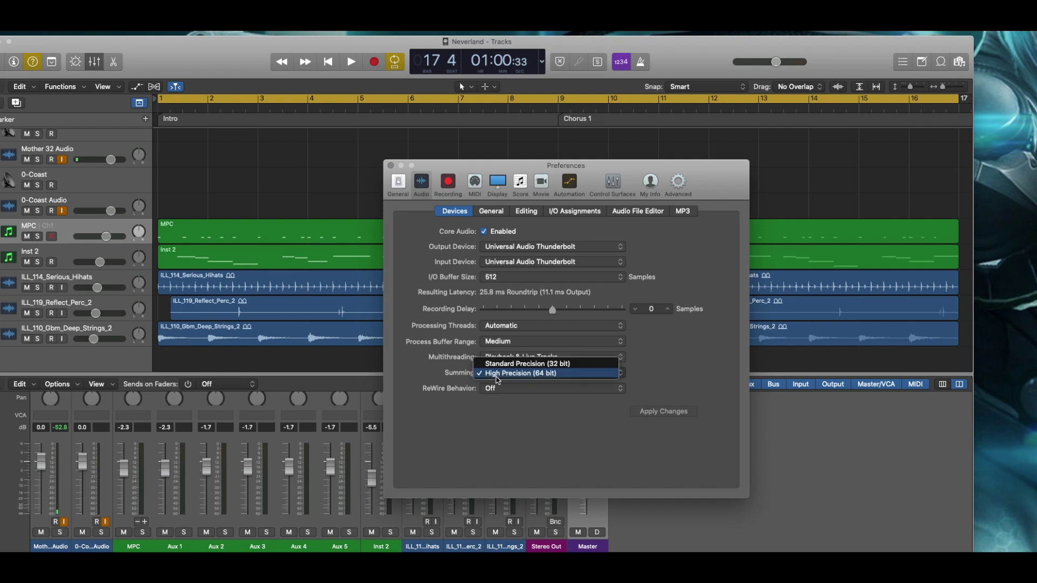
{"action": "left_click", "coordinate": [449, 377]}
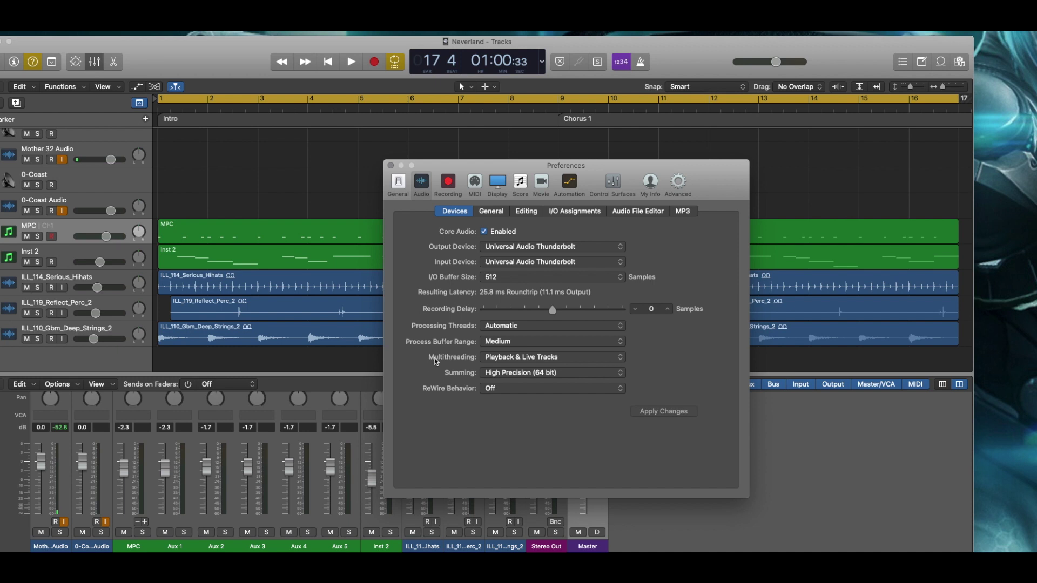
{"action": "left_click", "coordinate": [510, 358]}
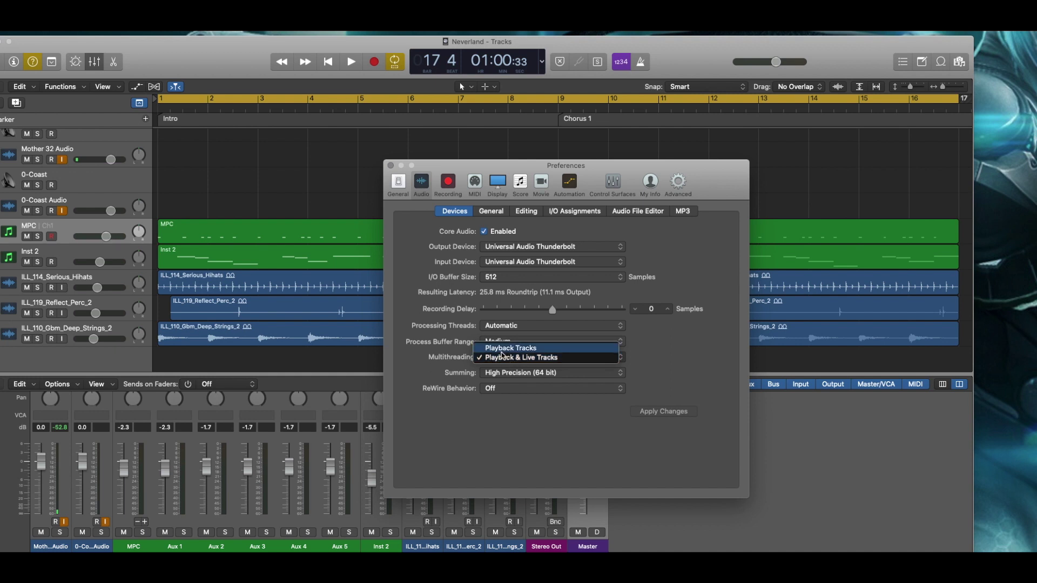
Step: Keep Playback & Live Tracks multithreading, Medium buffer range and Automatic threads, then show I/O output assignments
{"action": "left_click", "coordinate": [440, 372]}
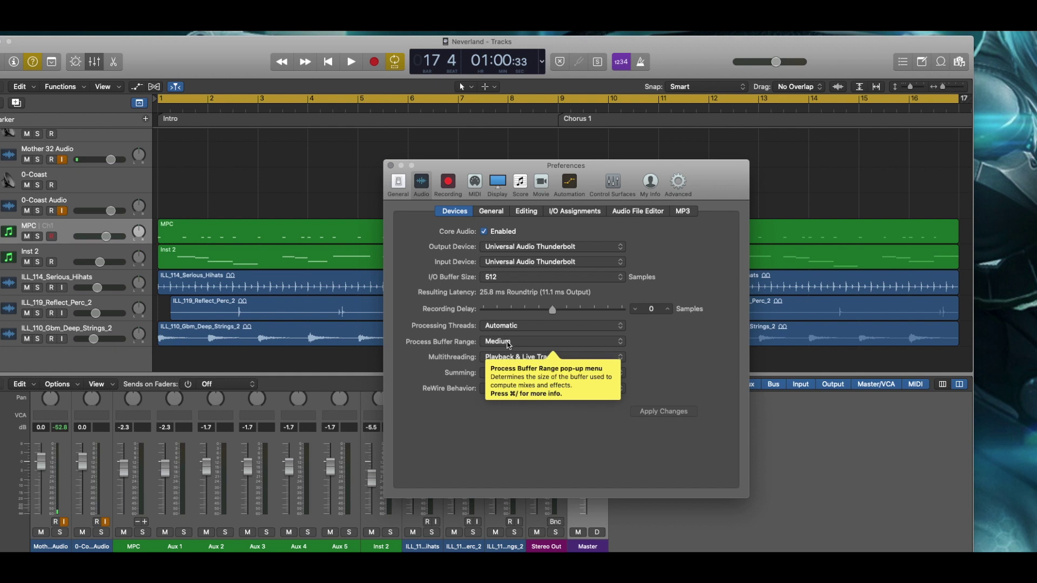
{"action": "left_click", "coordinate": [508, 342]}
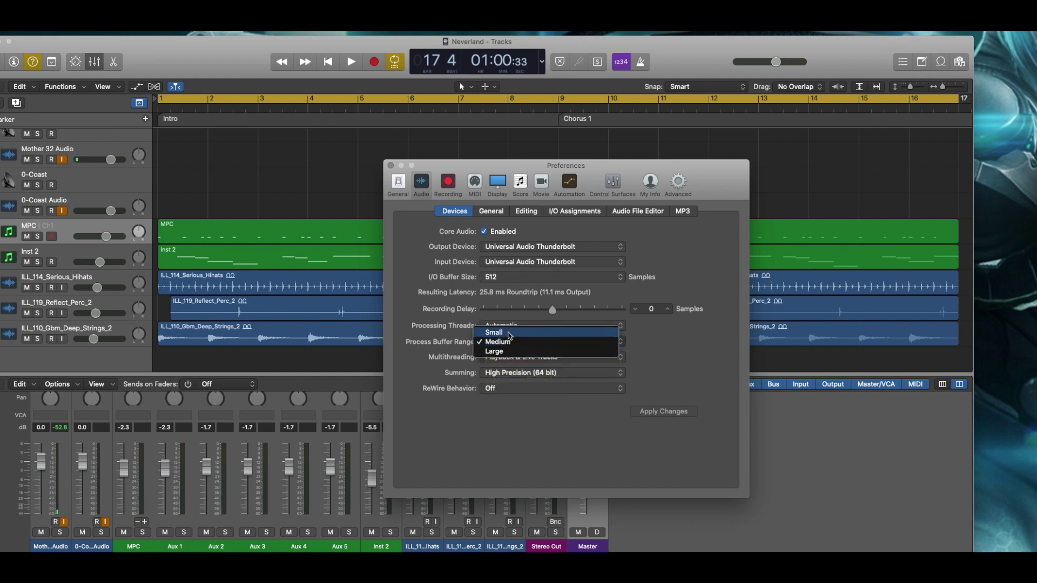
{"action": "left_click", "coordinate": [444, 357]}
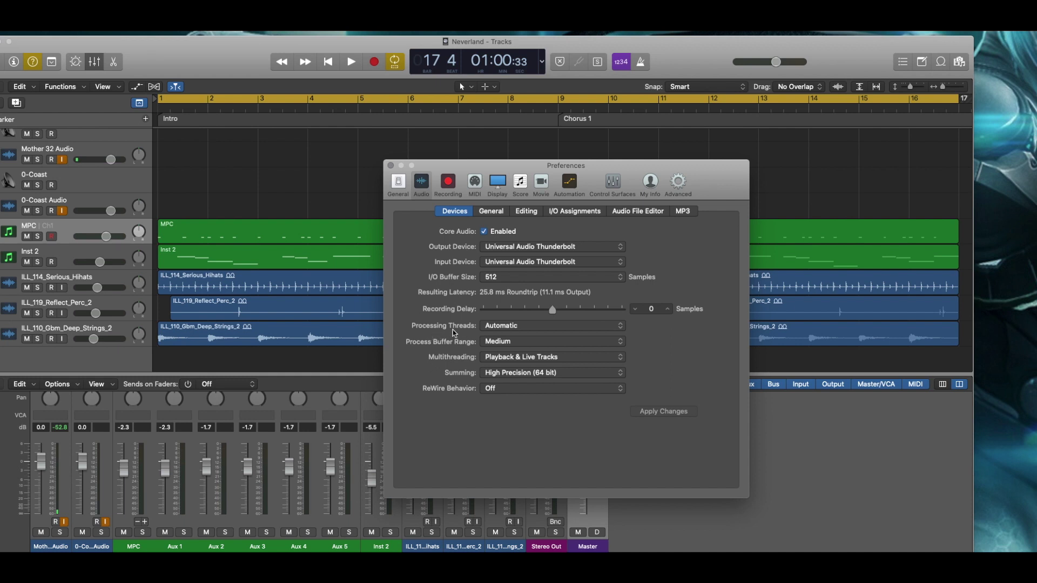
{"action": "left_click", "coordinate": [506, 326]}
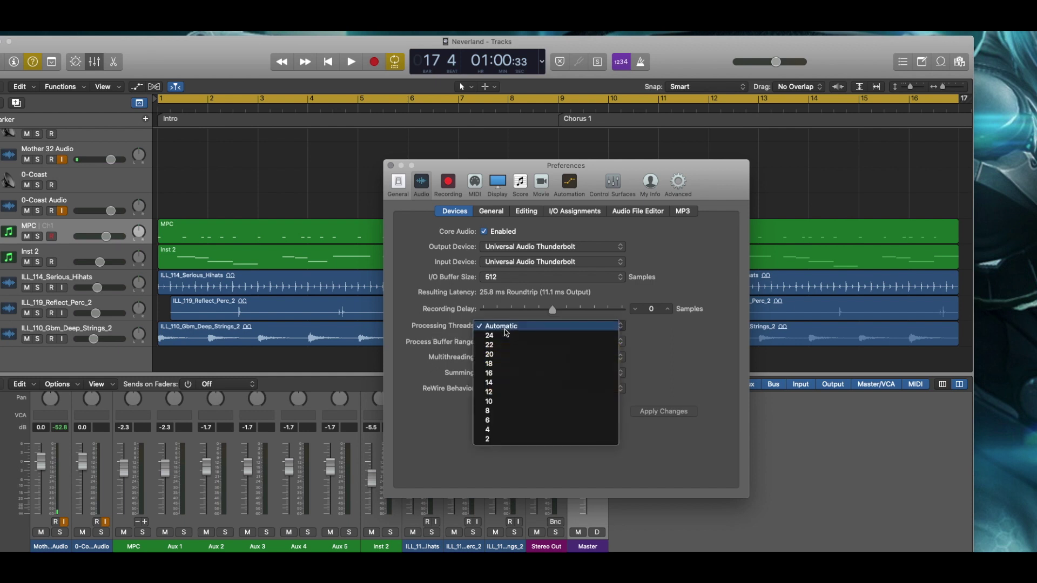
{"action": "left_click", "coordinate": [437, 327]}
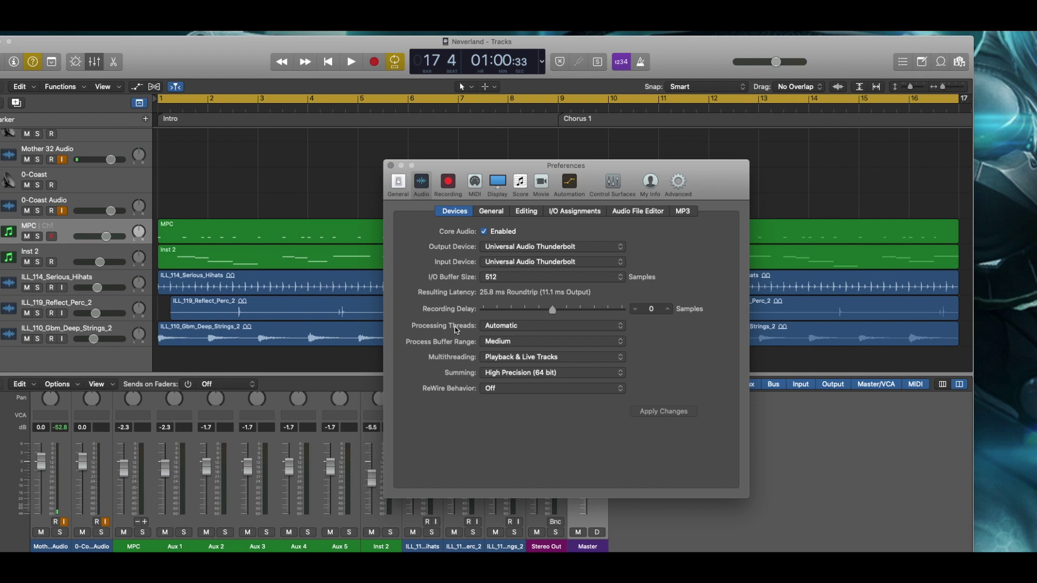
{"action": "left_click", "coordinate": [499, 327]}
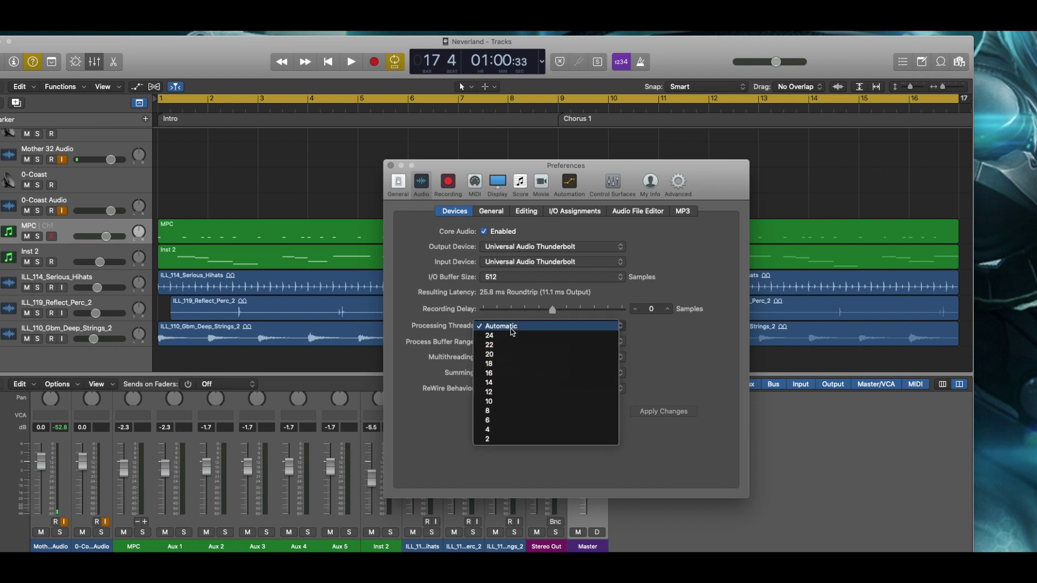
{"action": "left_click", "coordinate": [433, 335]}
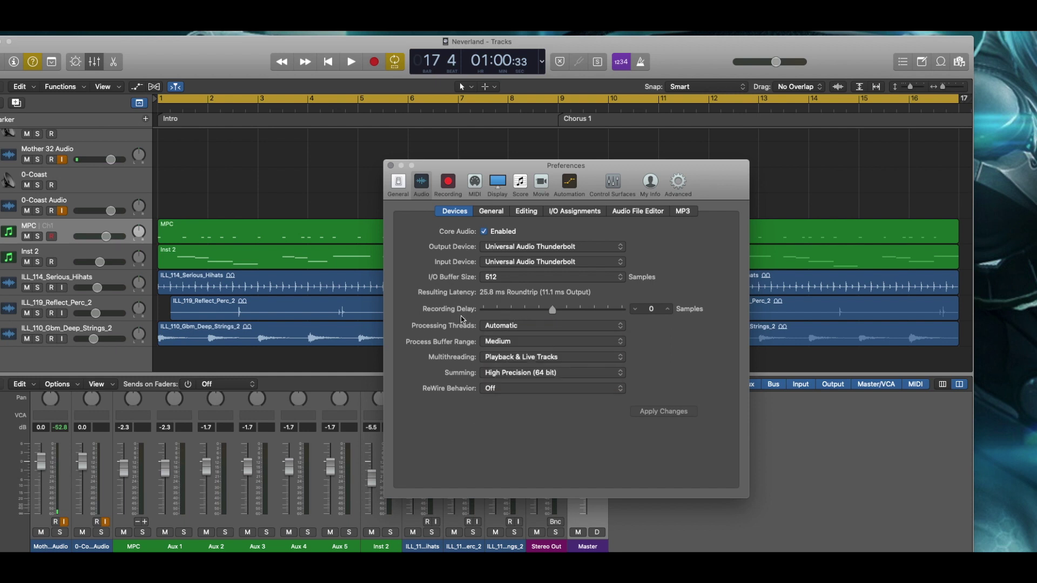
{"action": "left_click", "coordinate": [586, 211]}
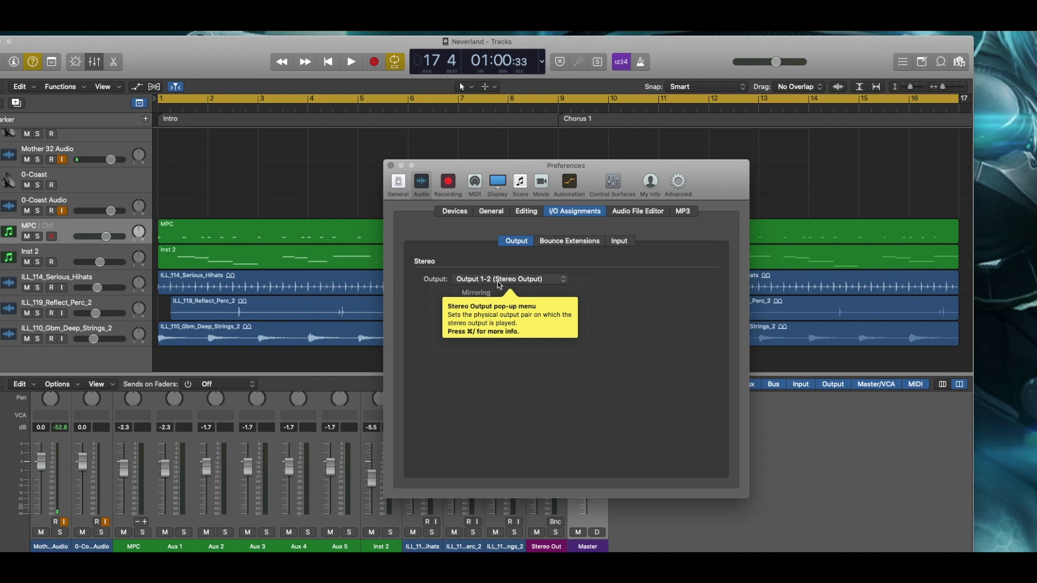
Step: Close Preferences, start renaming the MPC track, then reopen and close the audio preferences
{"action": "left_click", "coordinate": [390, 166]}
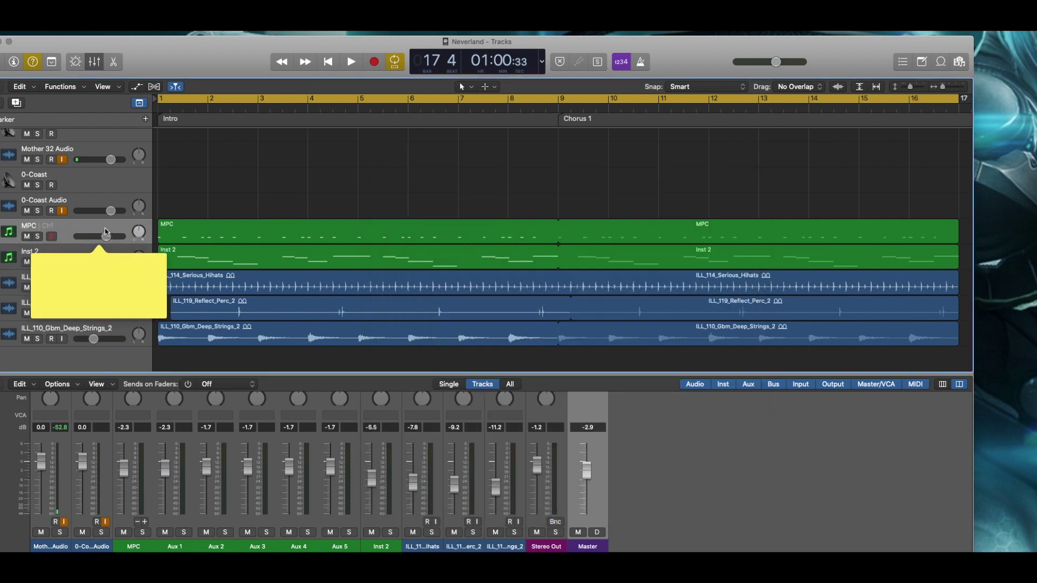
{"action": "left_click", "coordinate": [46, 228]}
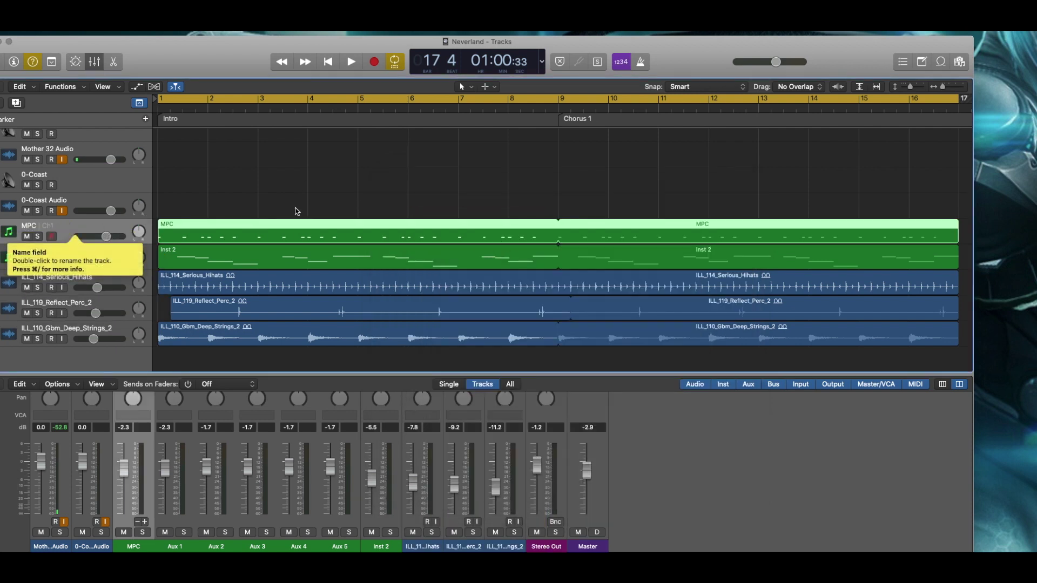
{"action": "double_click", "coordinate": [47, 226]}
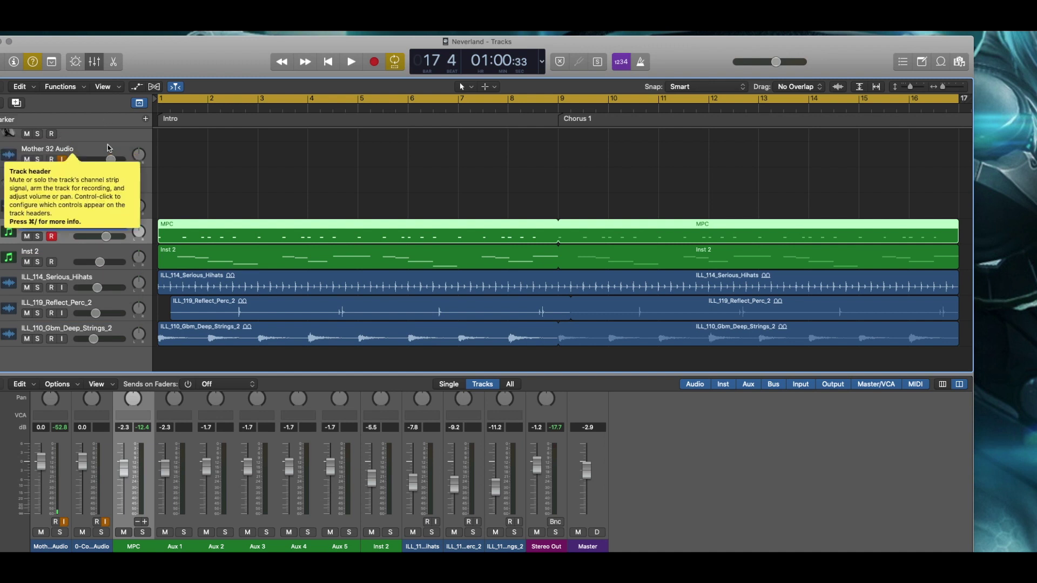
{"action": "key", "text": "shift+n"}
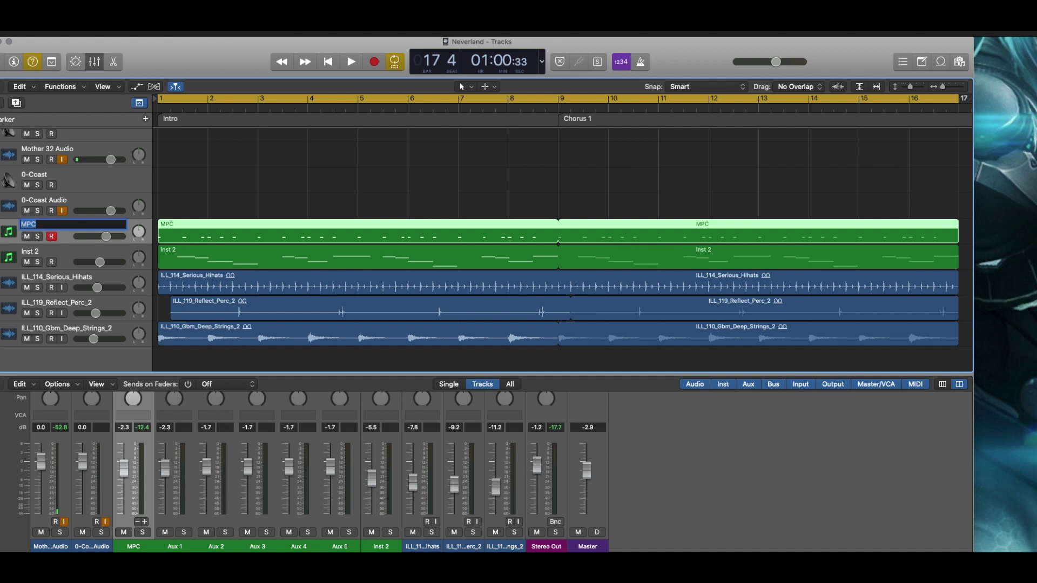
{"action": "key", "text": "super+comma"}
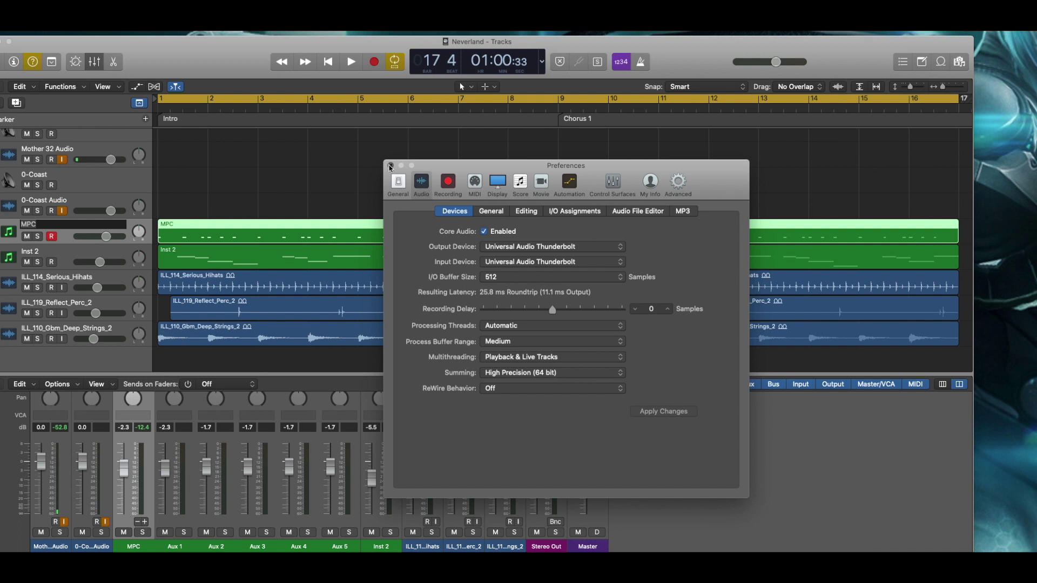
{"action": "left_click", "coordinate": [391, 166]}
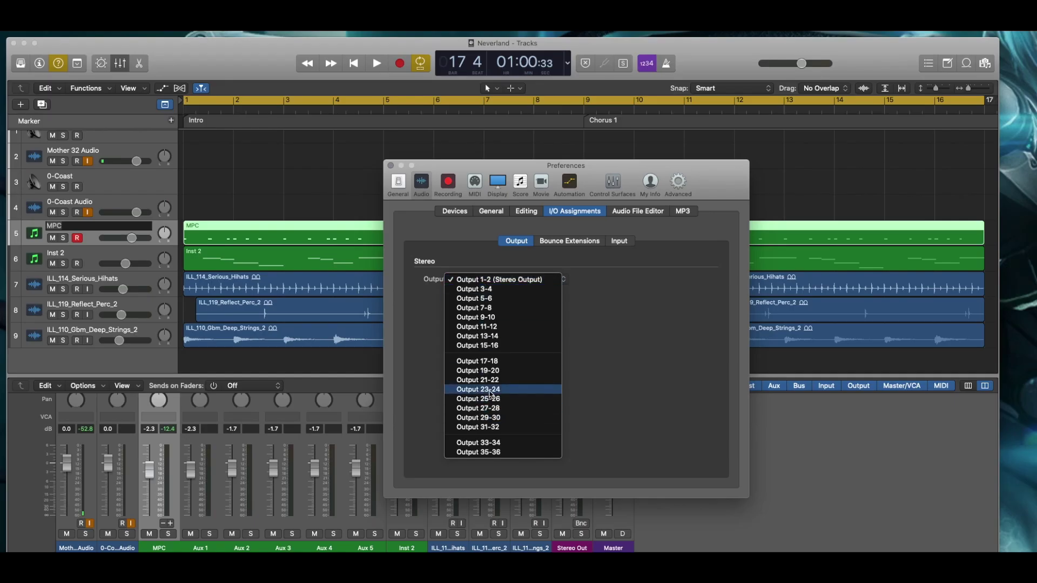
Step: Route the stereo output to Output 23-24, close Preferences, and launch LUNA
{"action": "left_click", "coordinate": [491, 391]}
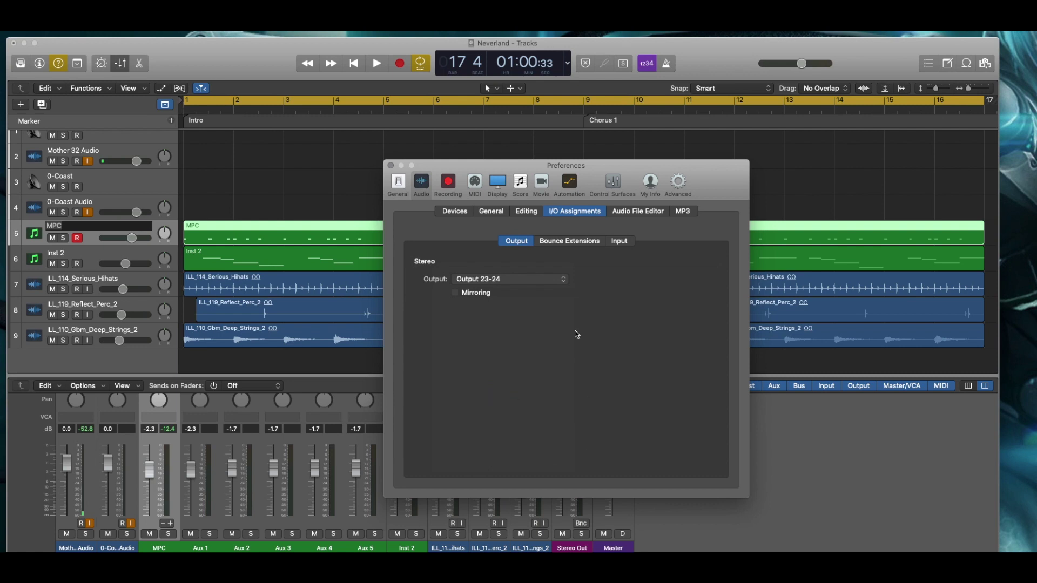
{"action": "left_click", "coordinate": [390, 165]}
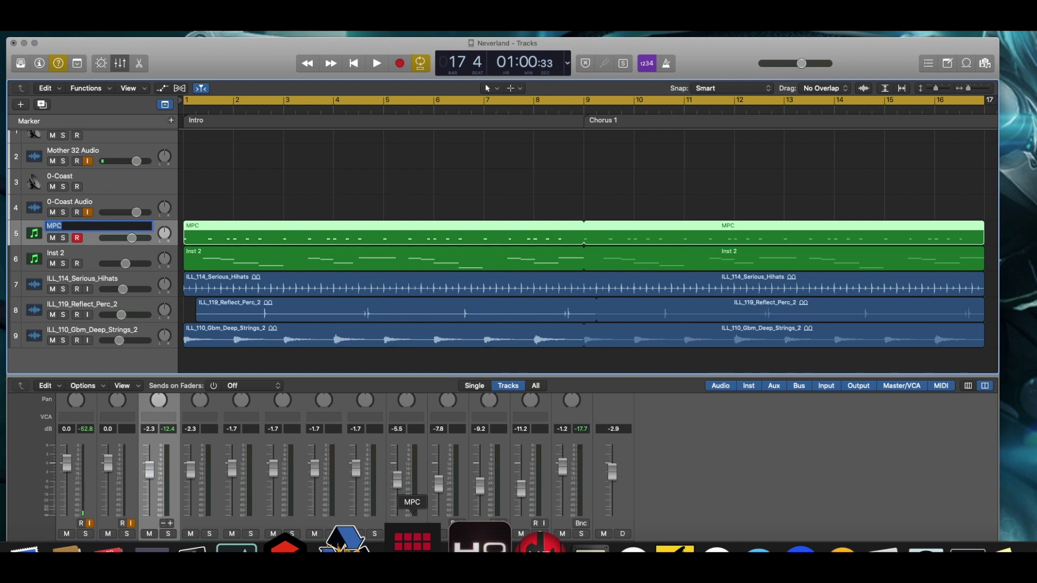
{"action": "left_click", "coordinate": [294, 550]}
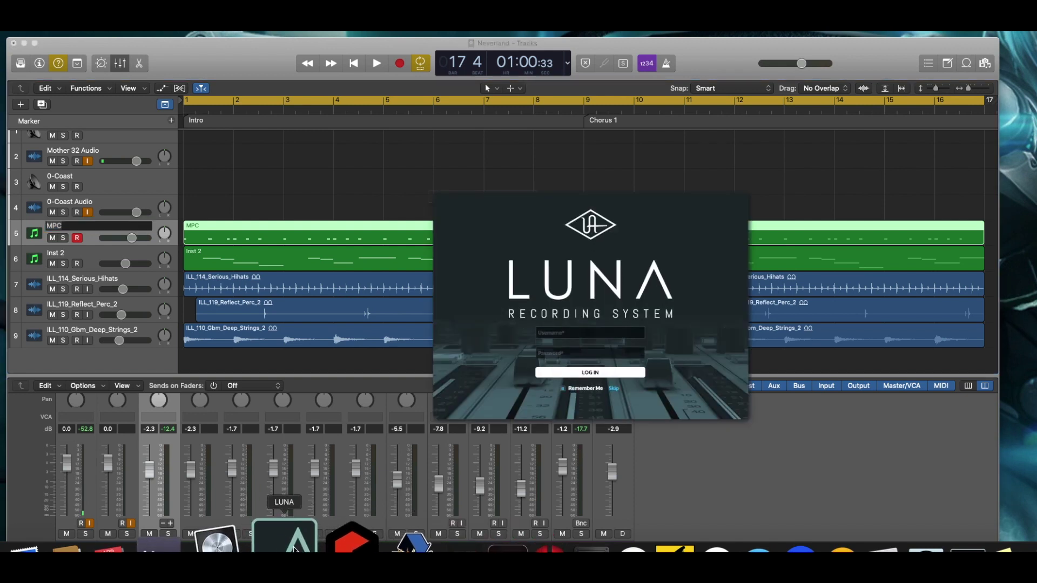
Step: Skip LUNA sign-in and open the recent Console session
{"action": "left_click", "coordinate": [615, 389]}
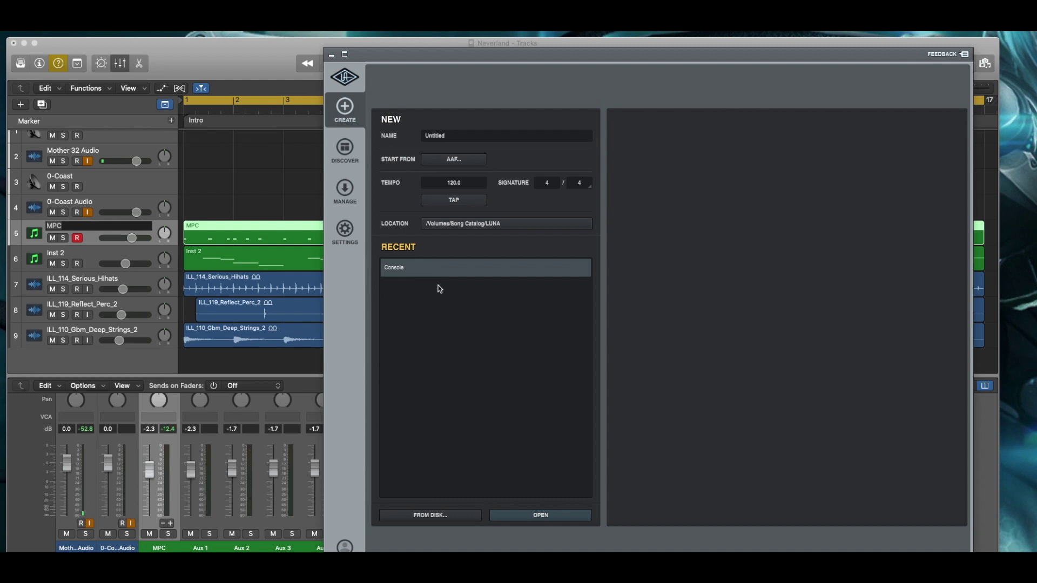
{"action": "left_click", "coordinate": [527, 514]}
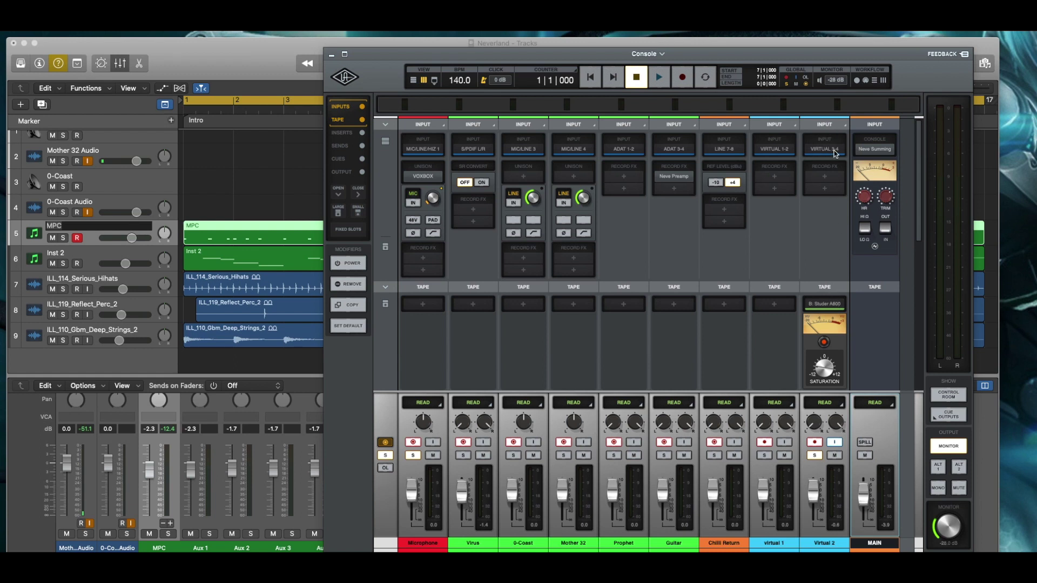
Step: Go to LUNA's start screen and open the I/O Matrix settings
{"action": "left_click", "coordinate": [347, 79]}
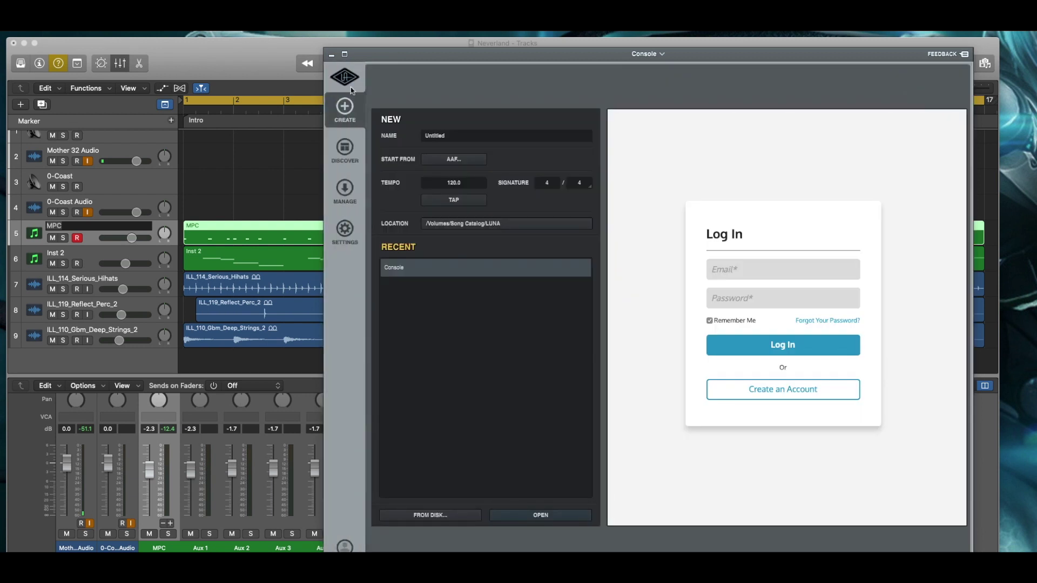
{"action": "left_click", "coordinate": [348, 230]}
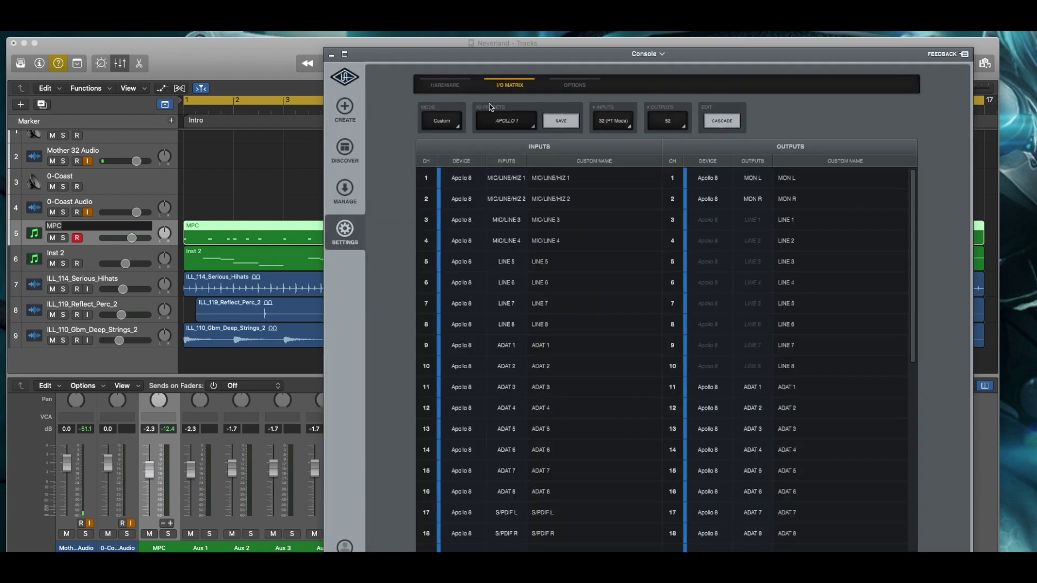
Step: Scroll the I/O Matrix down to the VIRTUAL rows, then return to the Console mixer
{"action": "scroll", "coordinate": [725, 446], "scroll_direction": "down", "scroll_amount": 5}
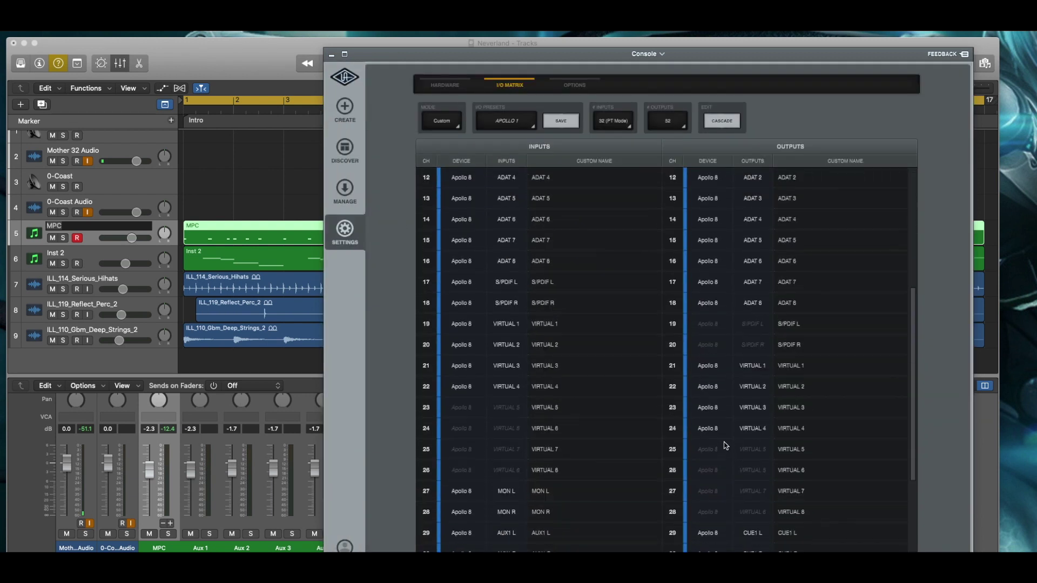
{"action": "scroll", "coordinate": [726, 445], "scroll_direction": "down", "scroll_amount": 3}
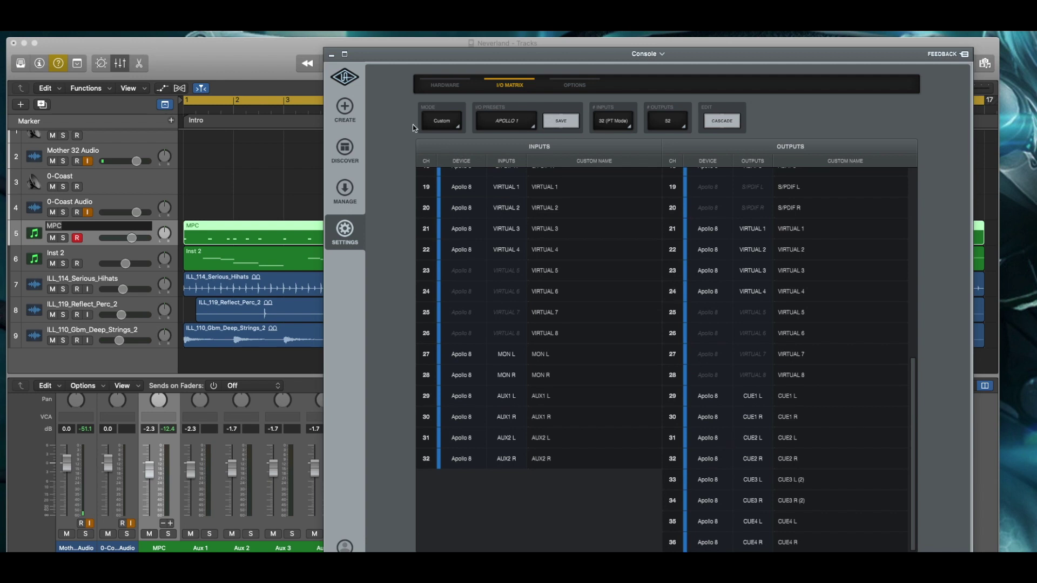
{"action": "left_click", "coordinate": [350, 77]}
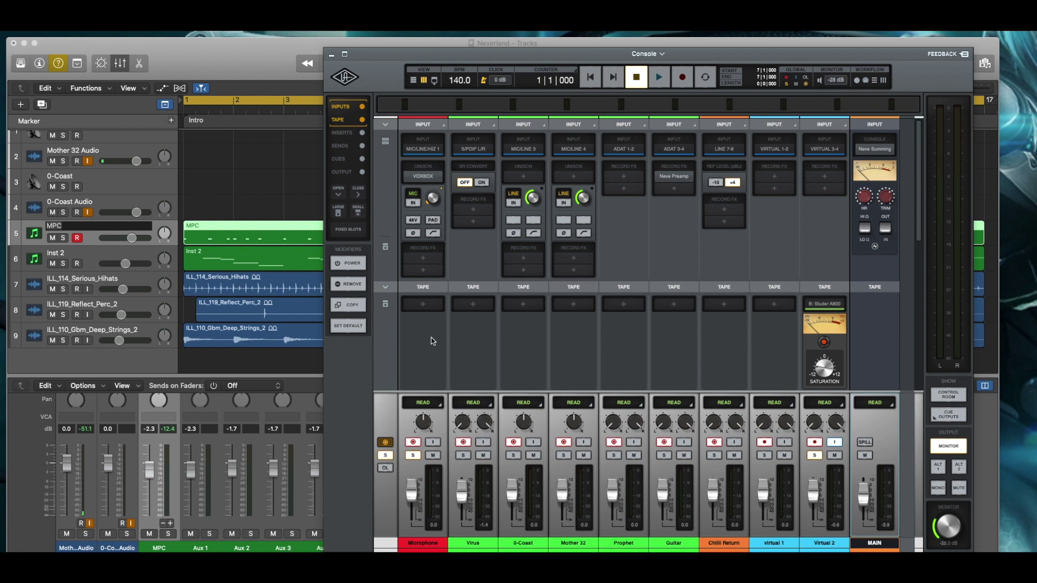
{"action": "scroll", "coordinate": [432, 341], "scroll_direction": "down", "scroll_amount": 5}
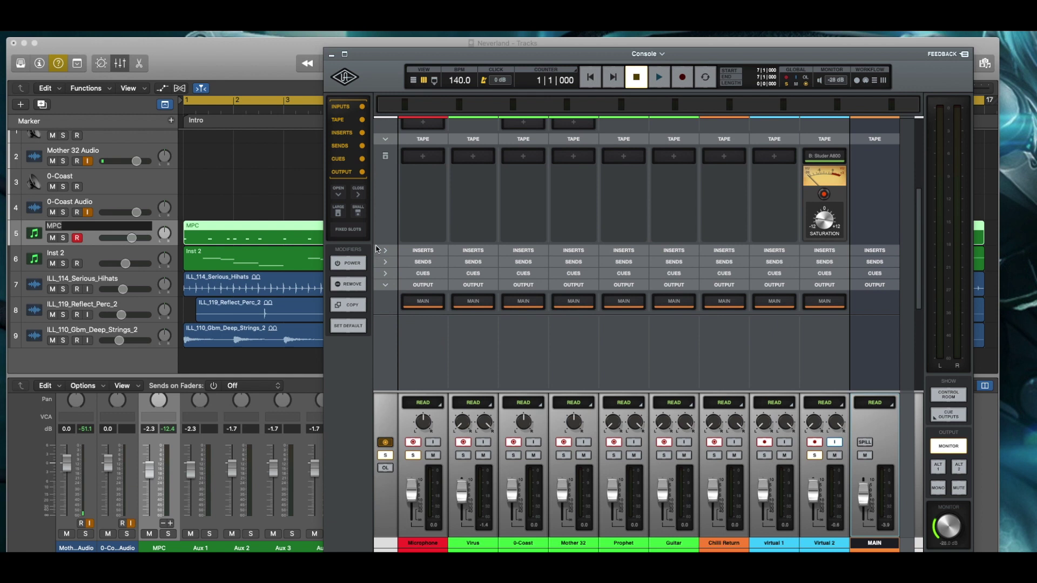
{"action": "left_click", "coordinate": [384, 251]}
{"action": "left_click", "coordinate": [385, 251]}
{"action": "left_click", "coordinate": [385, 263]}
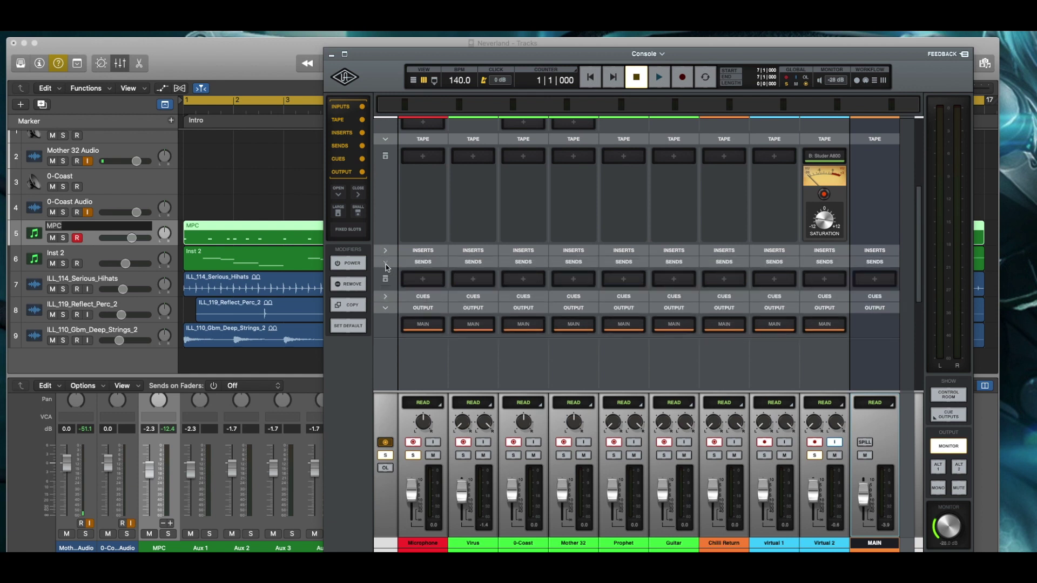
{"action": "left_click", "coordinate": [385, 265]}
{"action": "left_click", "coordinate": [386, 274]}
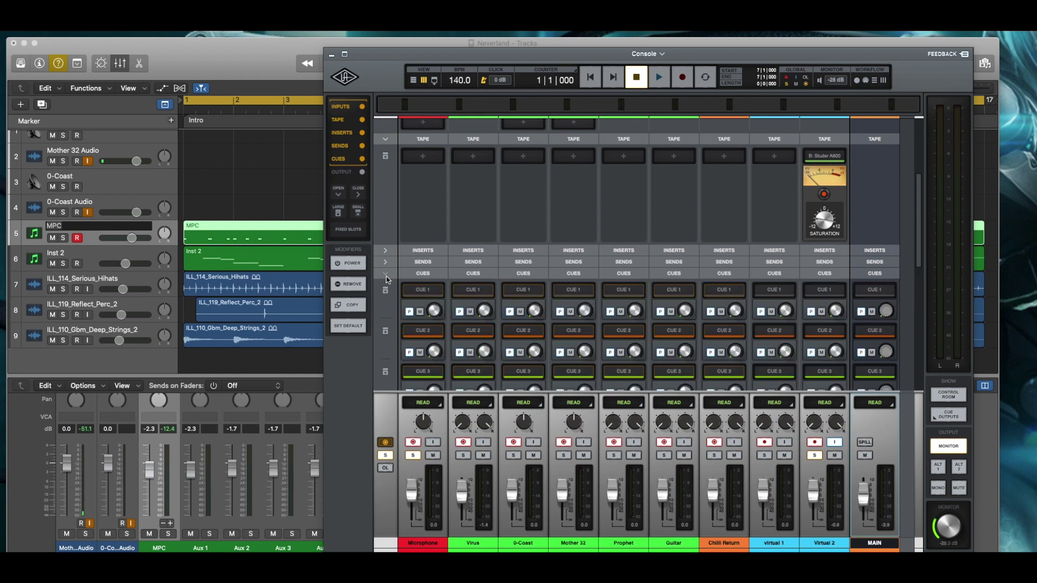
{"action": "left_click", "coordinate": [386, 274]}
{"action": "left_click", "coordinate": [623, 254]}
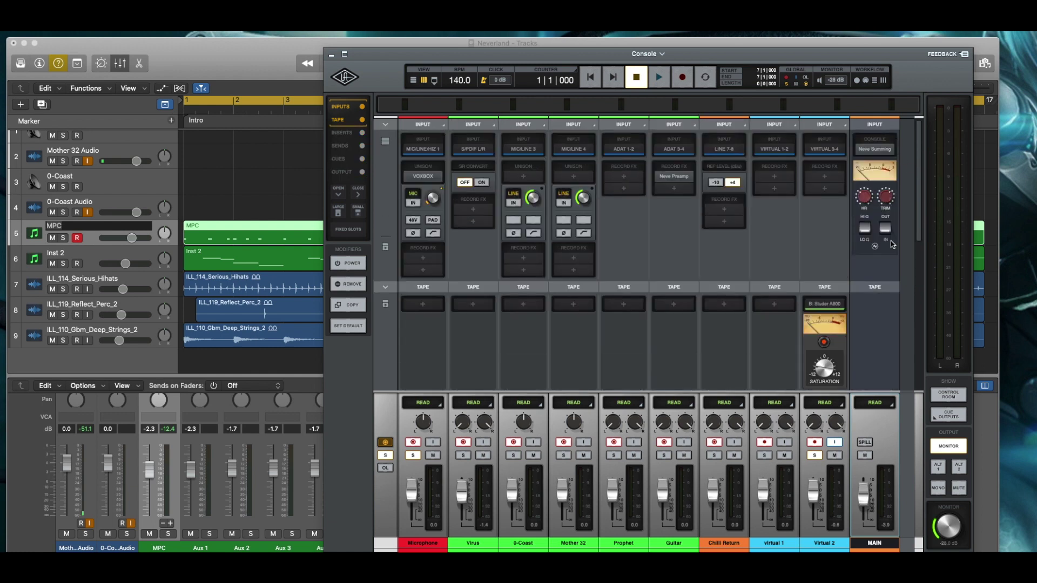
{"action": "scroll", "coordinate": [836, 302], "scroll_direction": "down", "scroll_amount": 1}
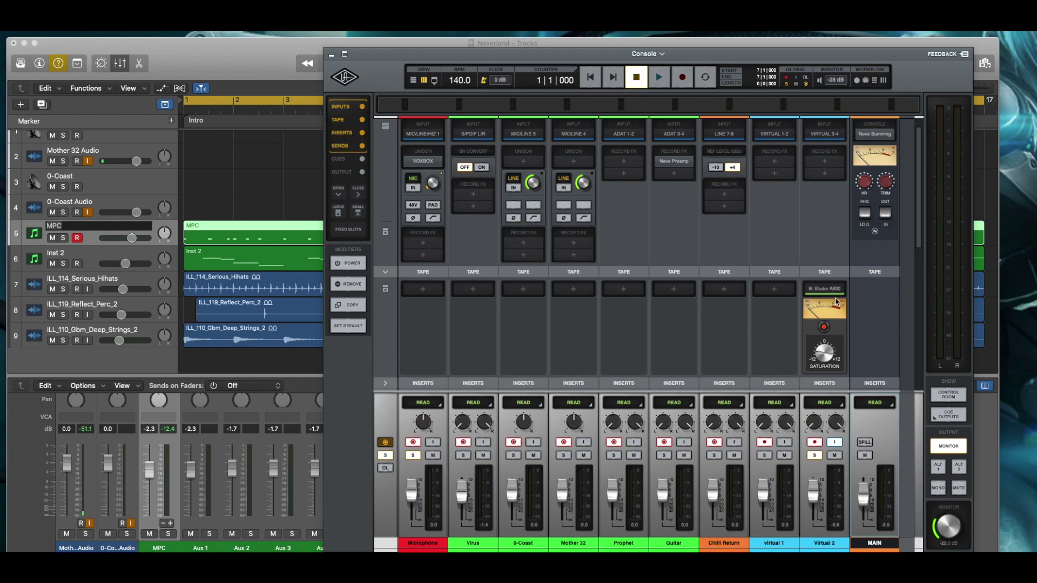
{"action": "scroll", "coordinate": [835, 301], "scroll_direction": "down", "scroll_amount": 1}
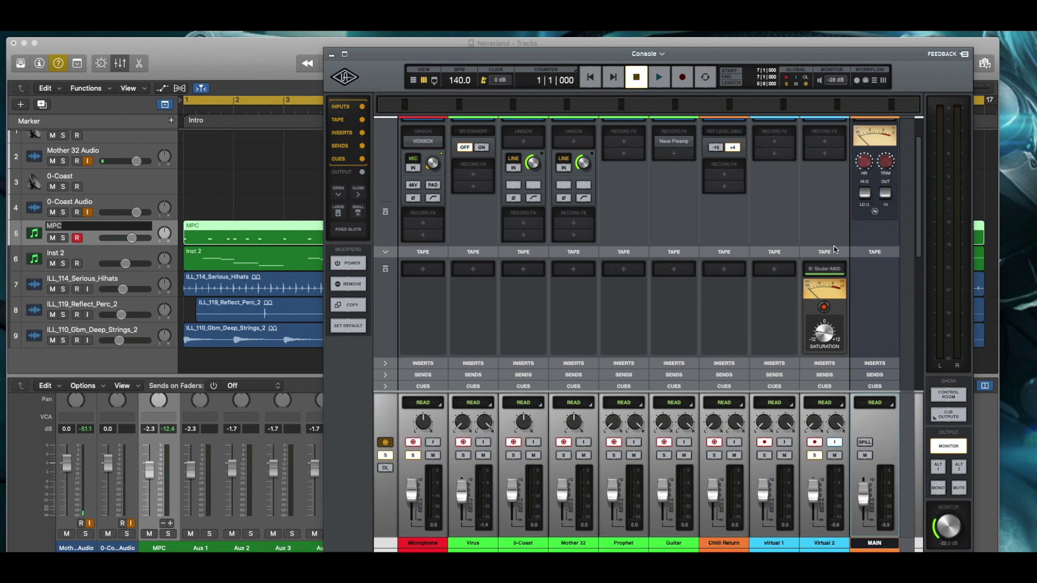
{"action": "scroll", "coordinate": [830, 333], "scroll_direction": "up", "scroll_amount": 2}
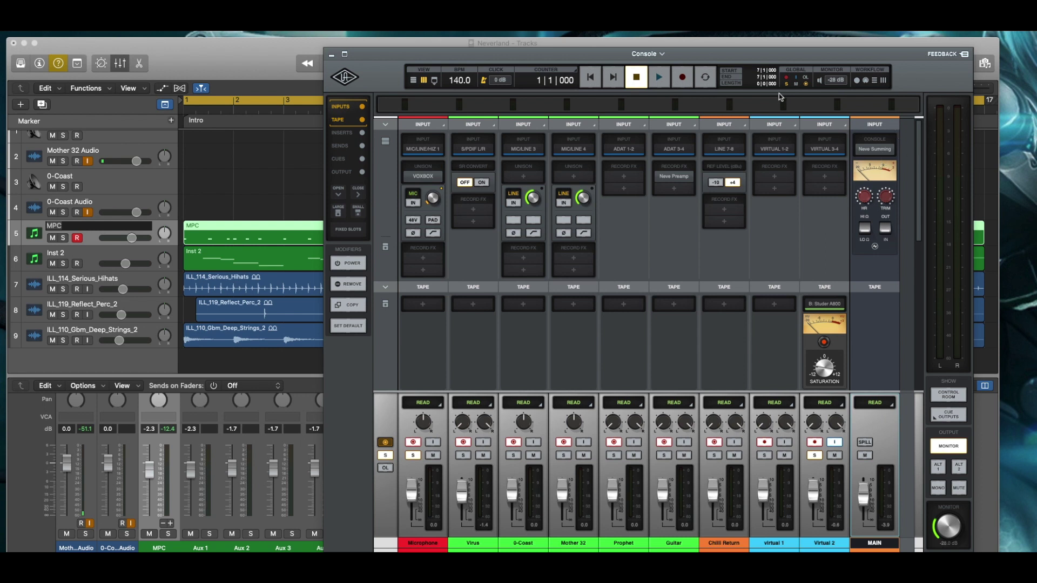
{"action": "key", "text": "super+Tab"}
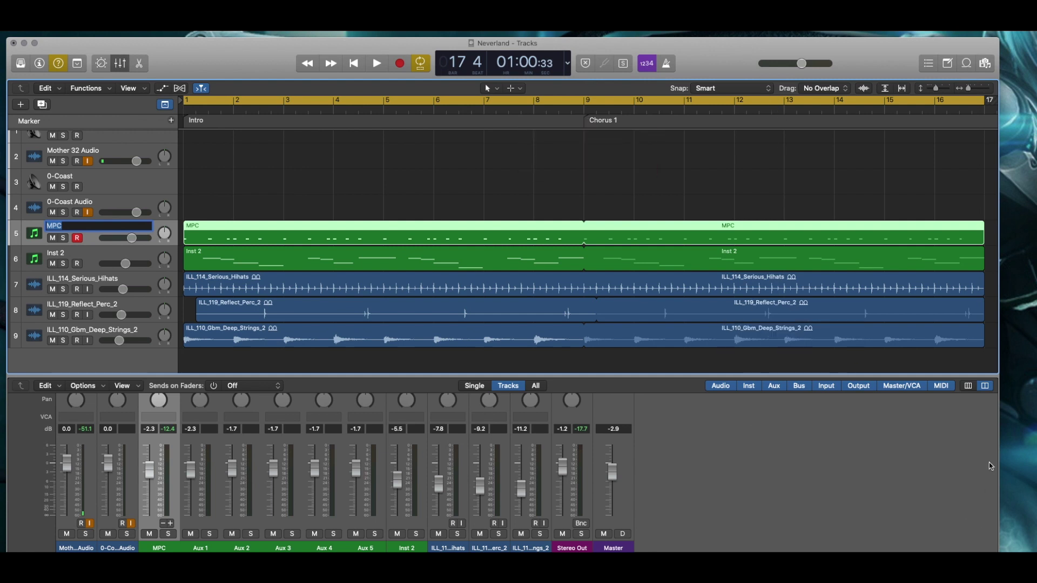
Step: Shrink the Logic window slightly, move the Console window right, and refocus the Logic project
{"action": "left_click_drag", "start_coordinate": [998, 553], "coordinate": [977, 532]}
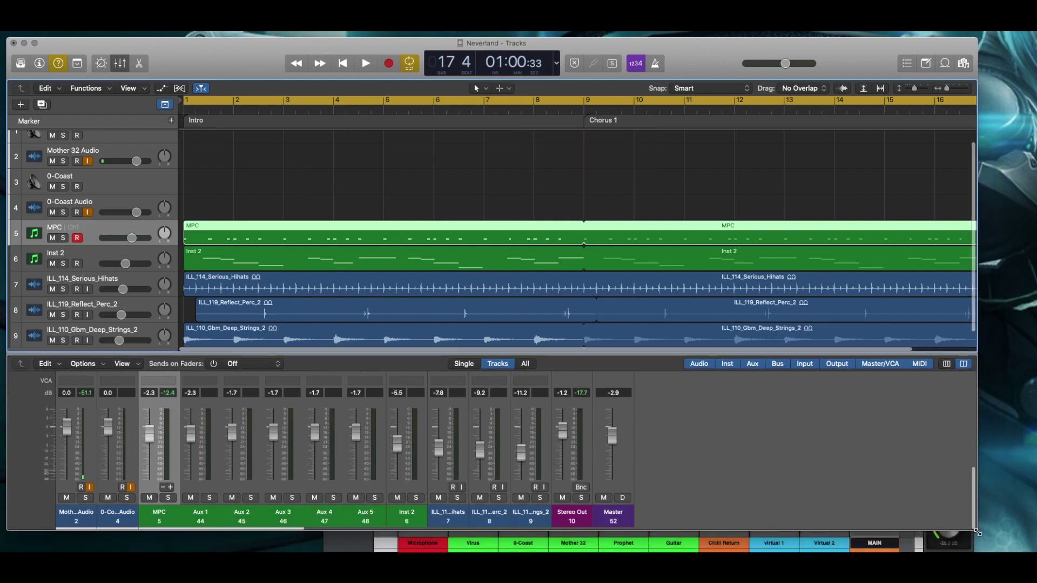
{"action": "key", "text": "super+Tab"}
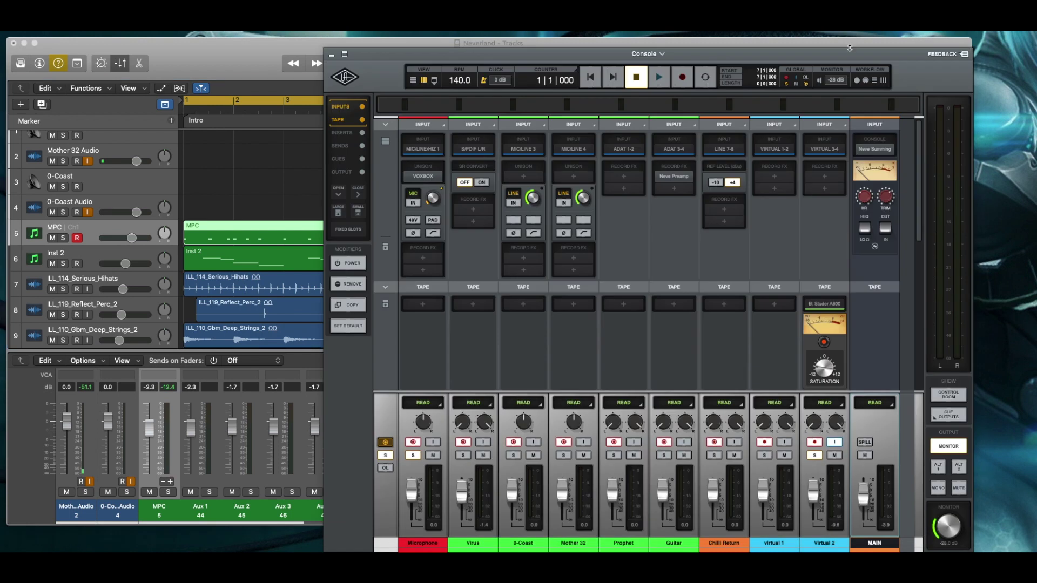
{"action": "left_click_drag", "start_coordinate": [850, 48], "coordinate": [906, 50]}
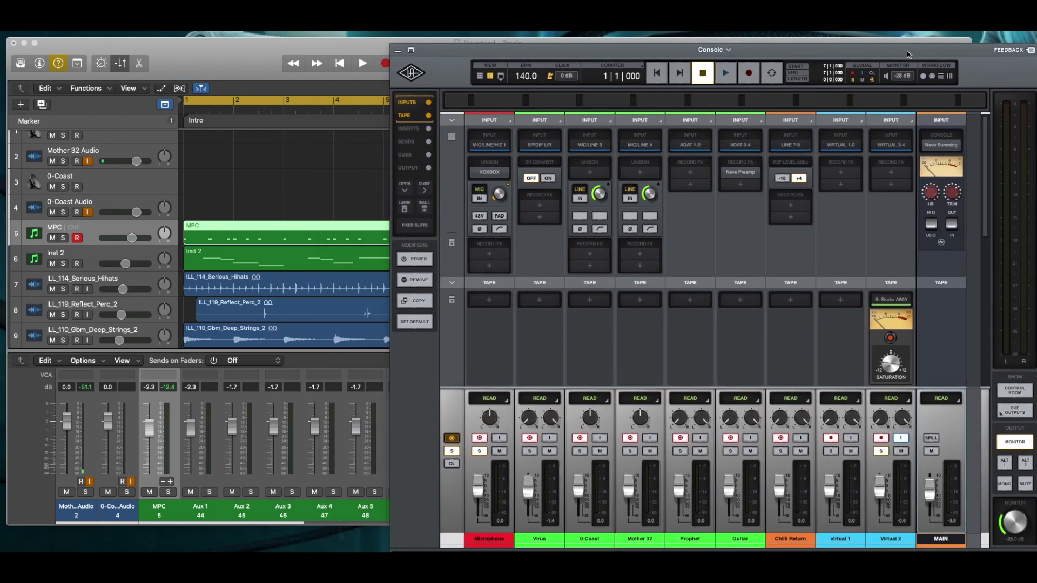
{"action": "key", "text": "super+Tab"}
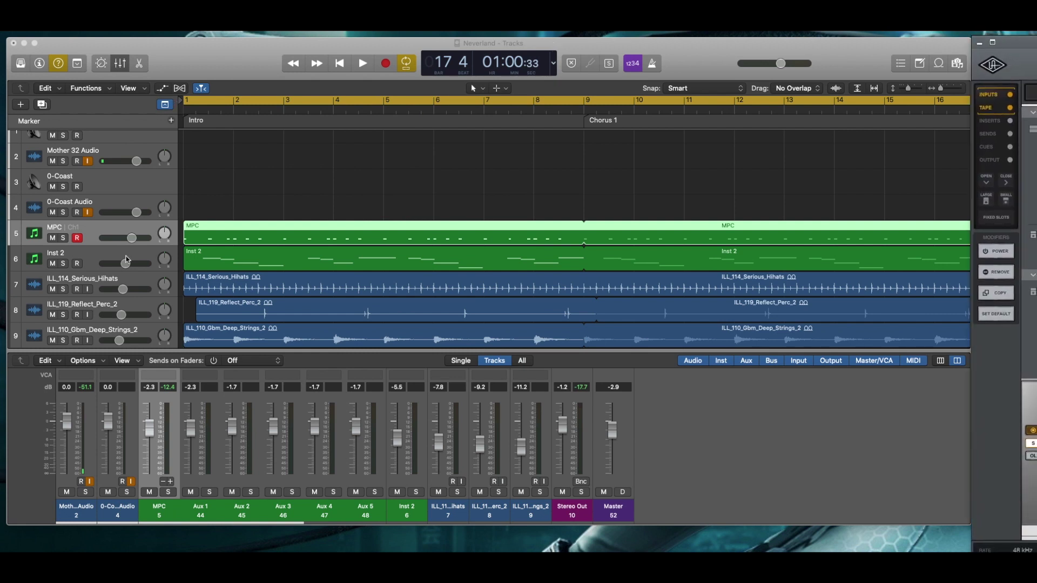
{"action": "left_click", "coordinate": [416, 350]}
Step: Enlarge the mixer and browse Aux 2's output choices, leaving it on Stereo Out
{"action": "left_click_drag", "start_coordinate": [415, 350], "coordinate": [415, 274]}
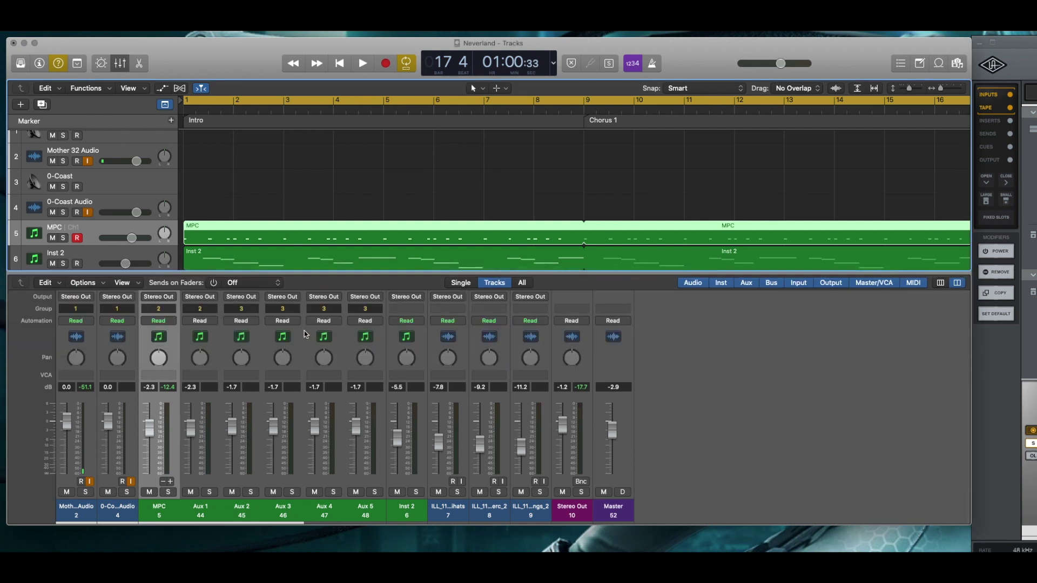
{"action": "scroll", "coordinate": [305, 333], "scroll_direction": "up", "scroll_amount": 2}
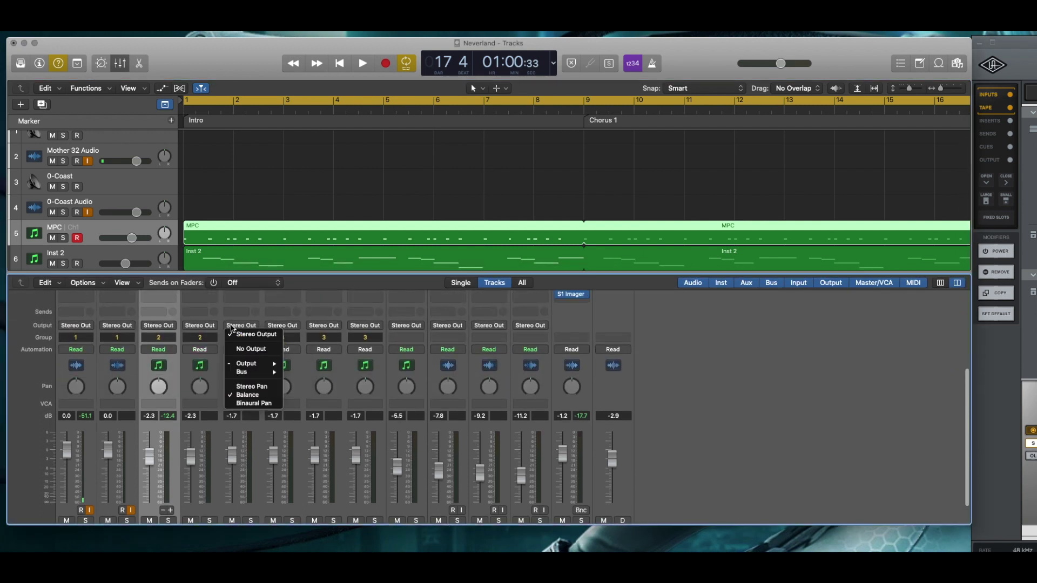
{"action": "left_click", "coordinate": [233, 326]}
{"action": "mouse_move", "coordinate": [246, 365]}
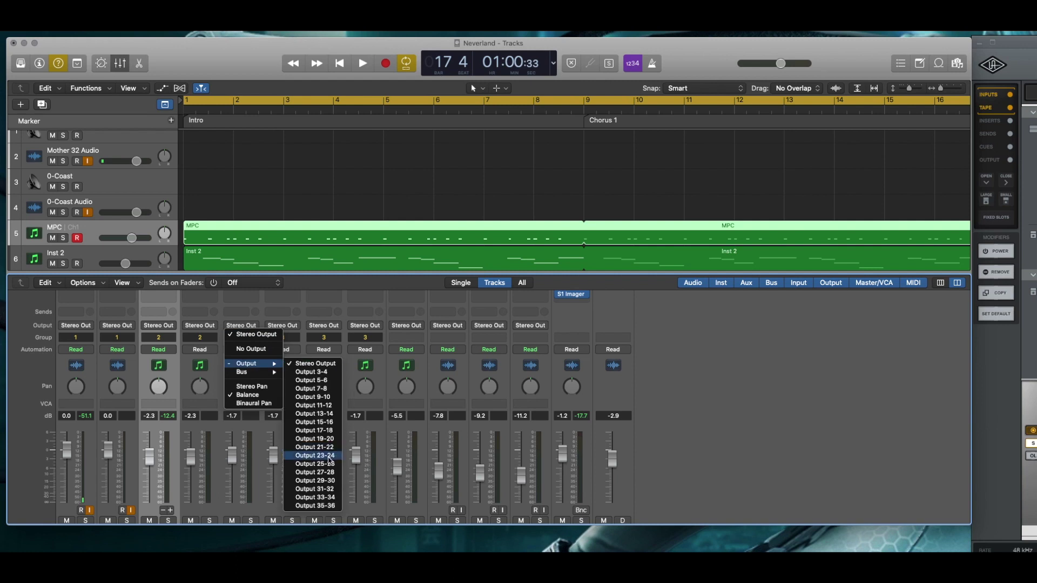
{"action": "left_click", "coordinate": [653, 372]}
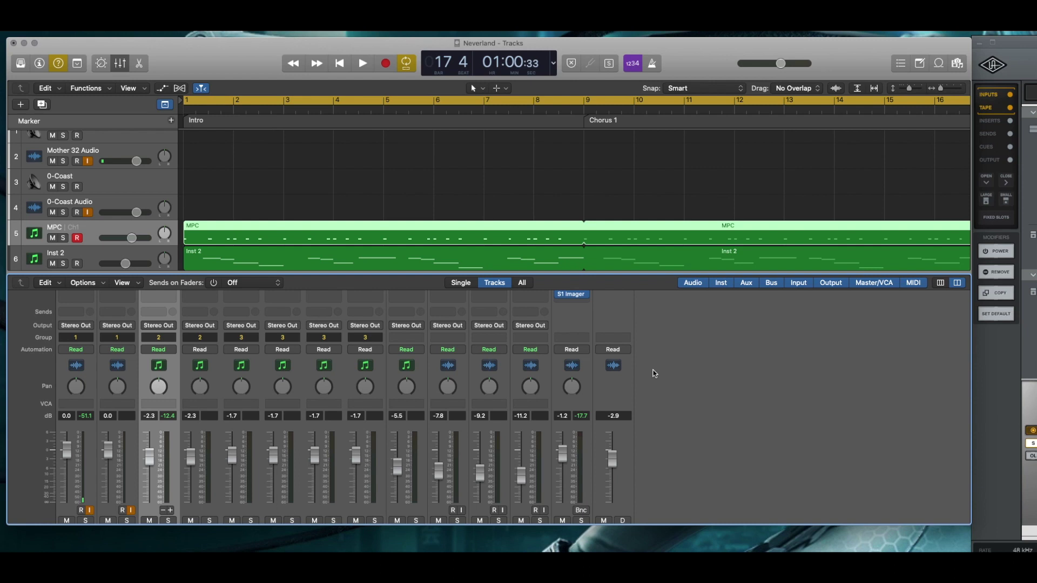
{"action": "left_click", "coordinate": [847, 338]}
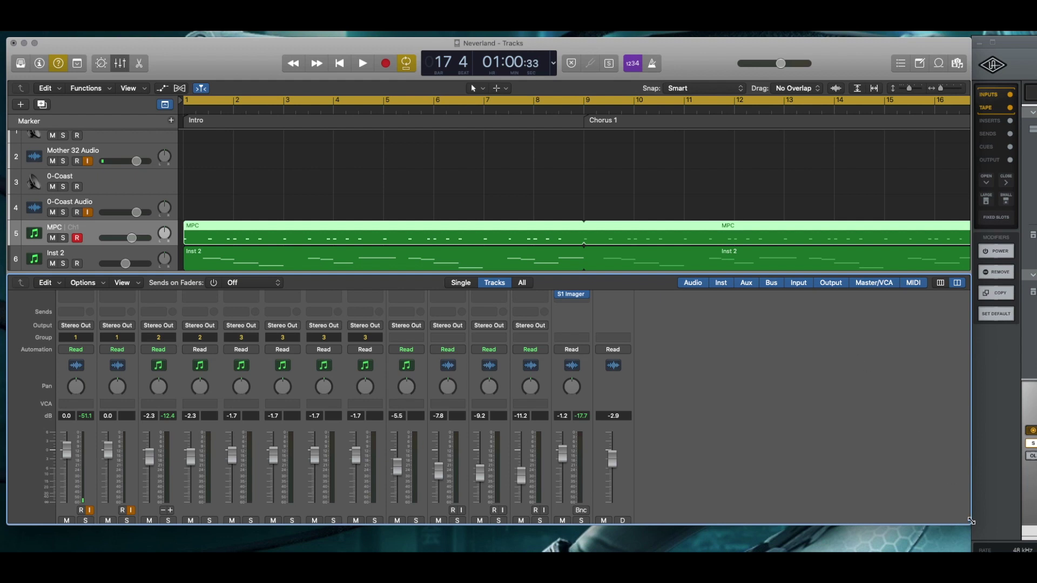
Step: Narrow the Logic window, shift it right, then widen it slightly beside the Console panel
{"action": "left_click_drag", "start_coordinate": [970, 523], "coordinate": [798, 523]}
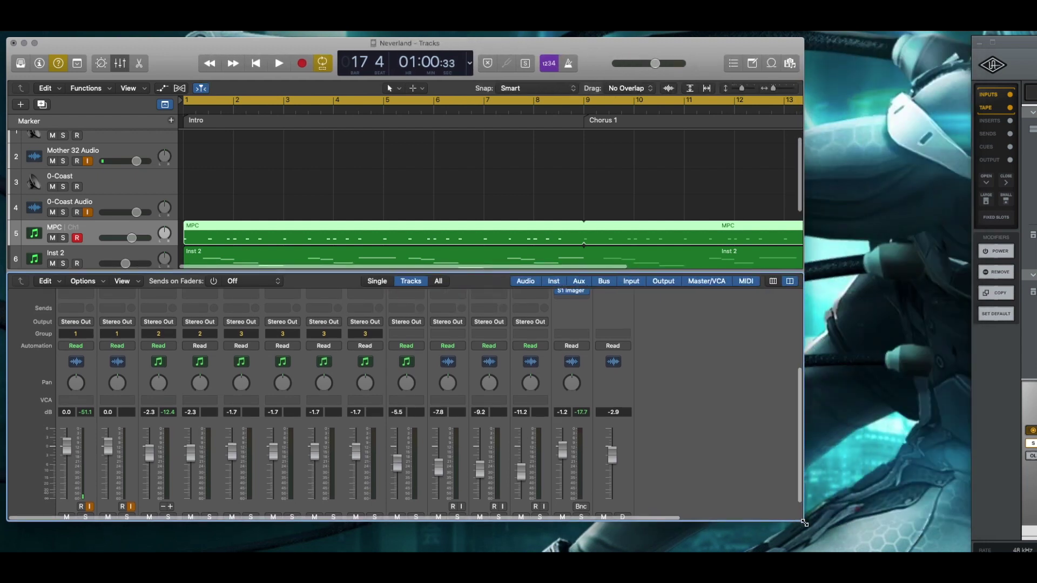
{"action": "left_click_drag", "start_coordinate": [606, 59], "coordinate": [655, 57]}
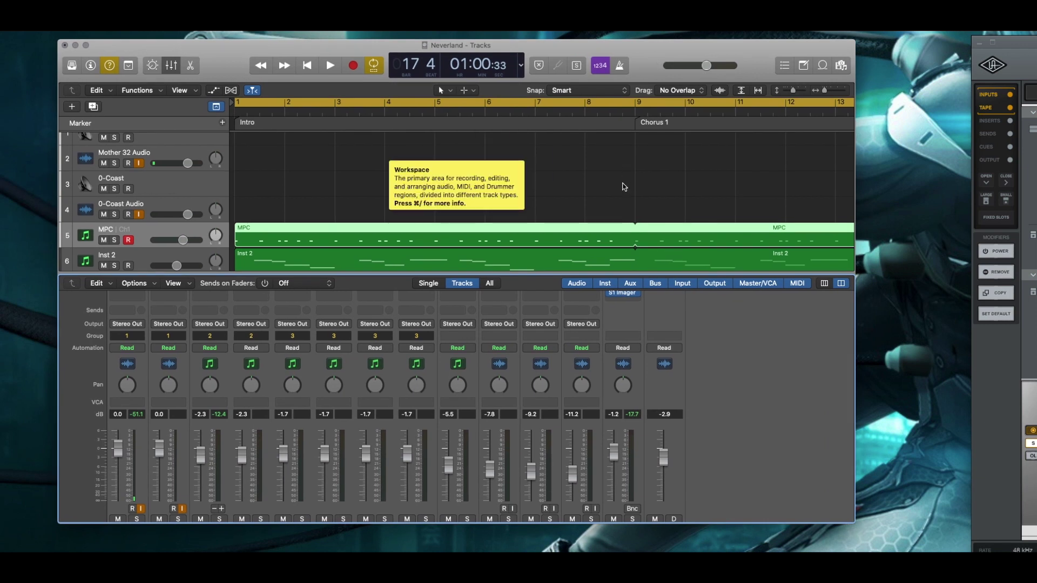
{"action": "scroll", "coordinate": [623, 185], "scroll_direction": "down", "scroll_amount": 4}
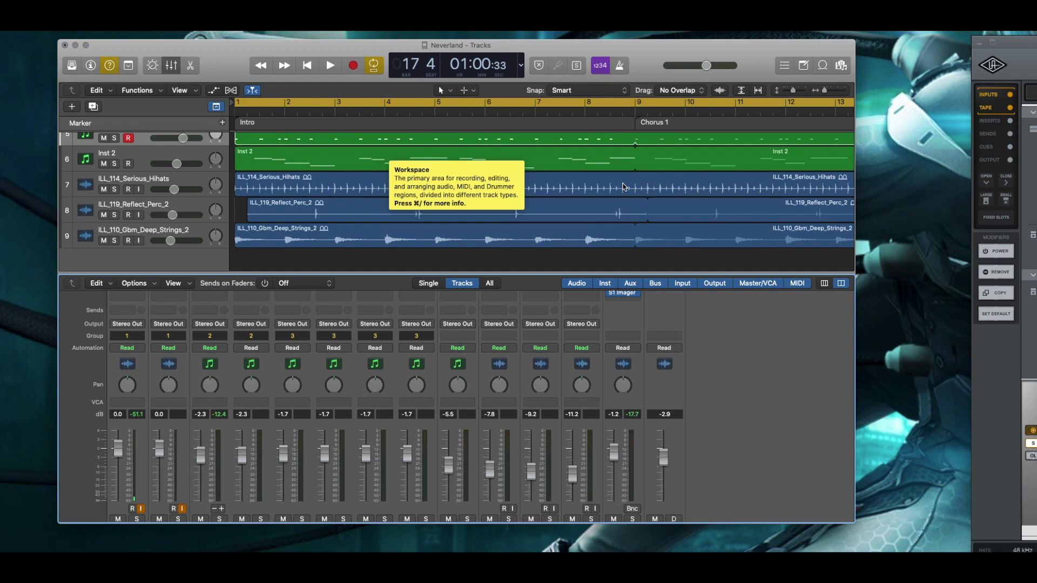
{"action": "left_click_drag", "start_coordinate": [855, 191], "coordinate": [1001, 197]}
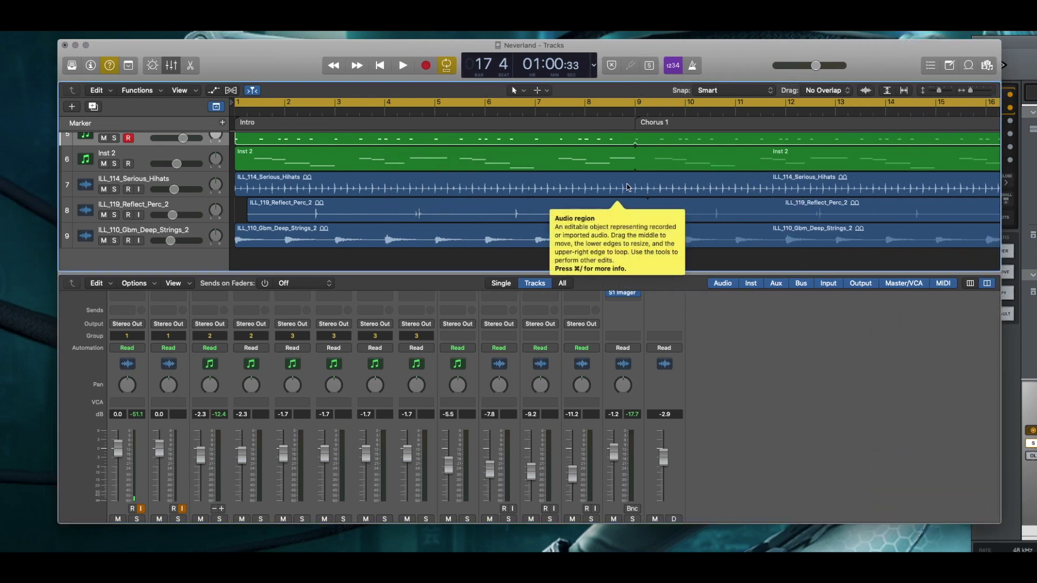